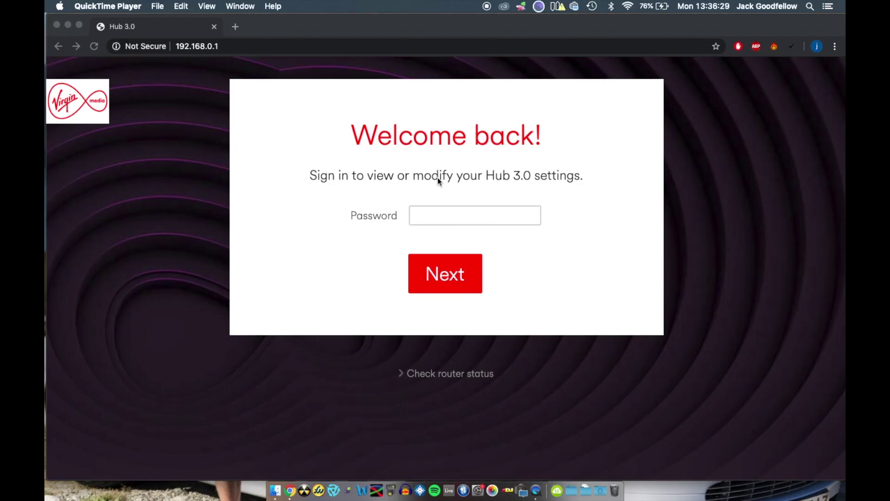
- Focus the hub's password field on the 192.168.0.1 sign-in page, ready to enter the password
{"action": "left_click", "coordinate": [445, 218]}
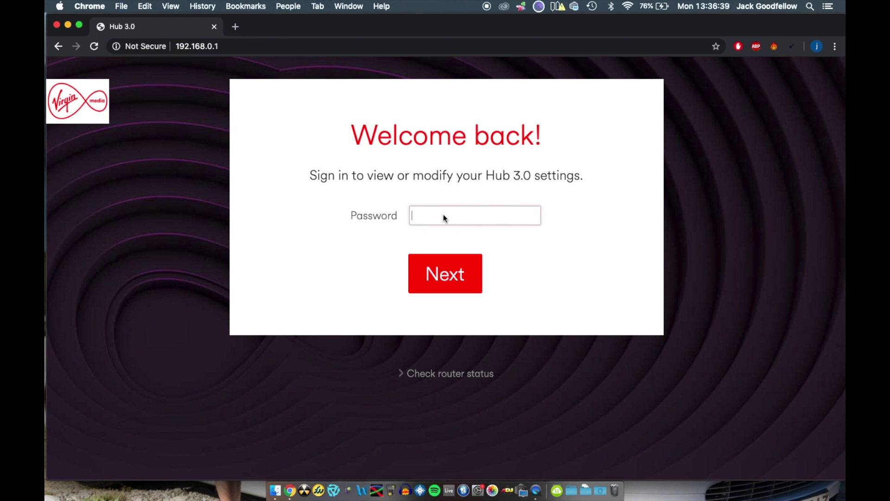
{"action": "left_click", "coordinate": [444, 218]}
{"action": "left_click", "coordinate": [194, 42]}
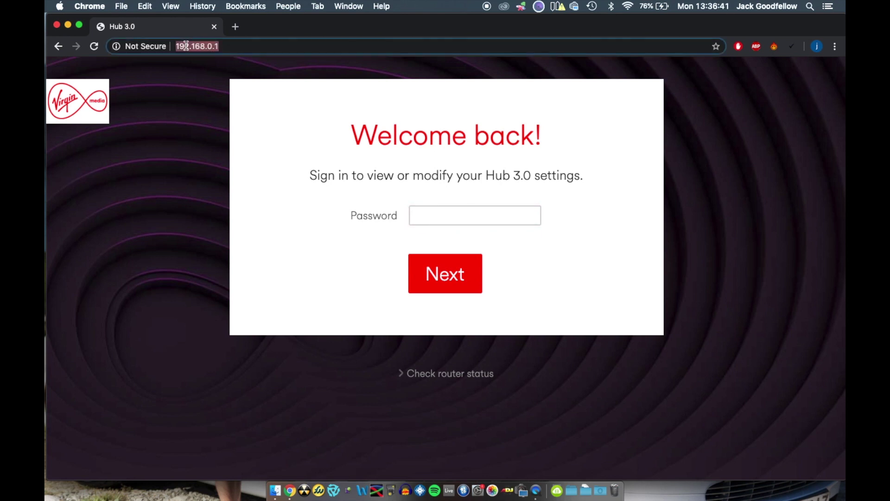
{"action": "left_click", "coordinate": [178, 46]}
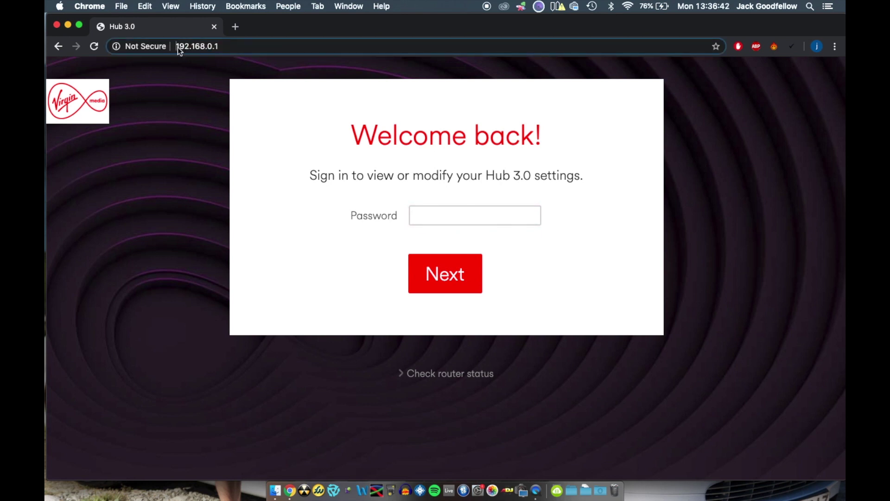
{"action": "left_click", "coordinate": [434, 215]}
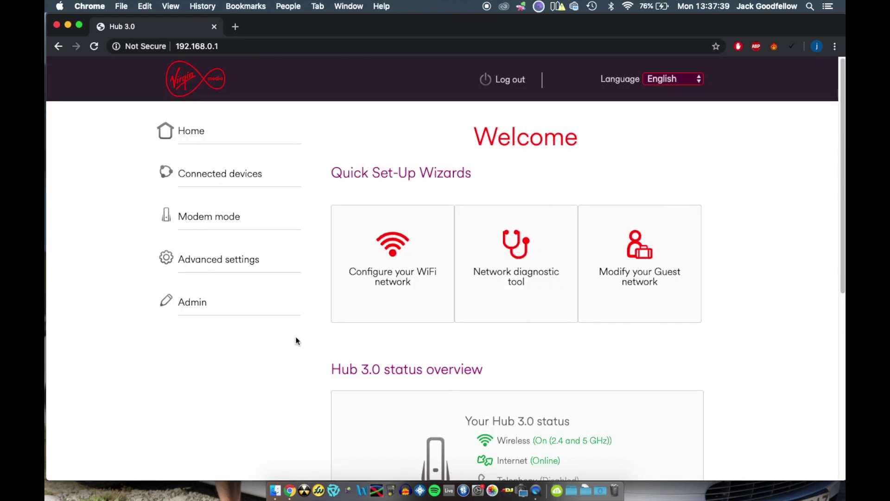
- Under Advanced settings > Wireless > Wireless signal, disable Smart WiFi channel optimization and apply
{"action": "scroll", "coordinate": [297, 341], "scroll_direction": "down", "scroll_amount": 3}
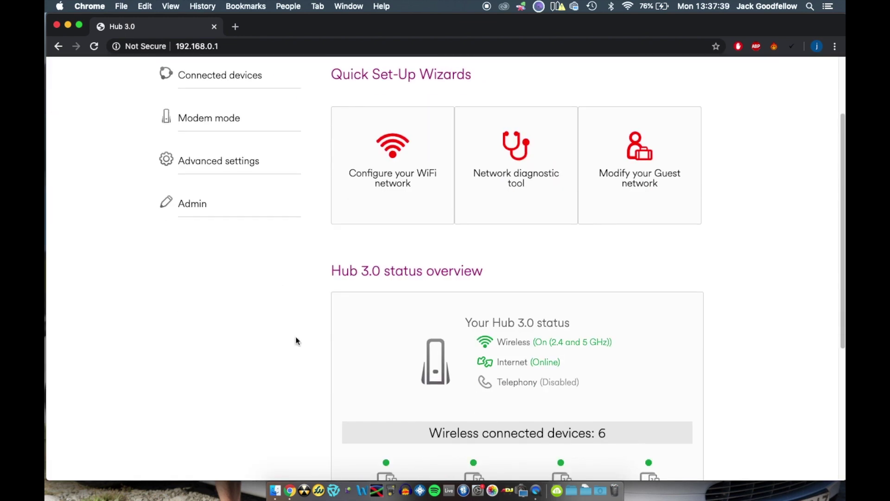
{"action": "scroll", "coordinate": [297, 341], "scroll_direction": "up", "scroll_amount": 3}
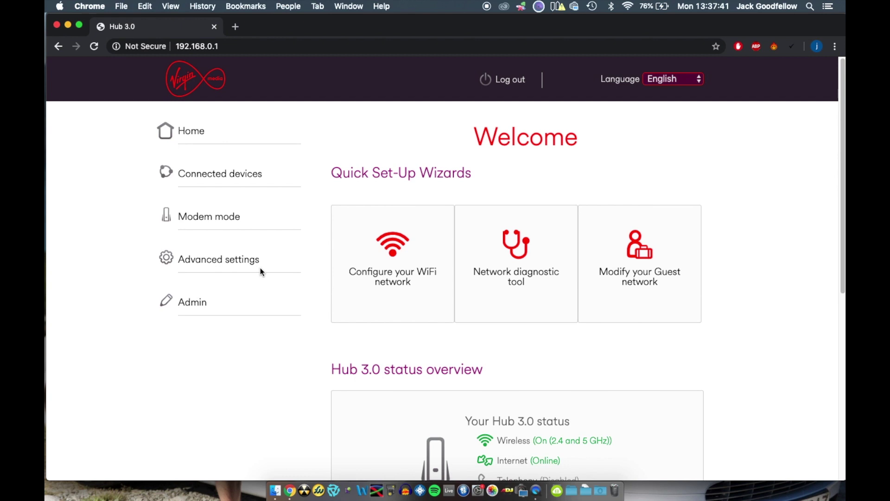
{"action": "left_click", "coordinate": [242, 264]}
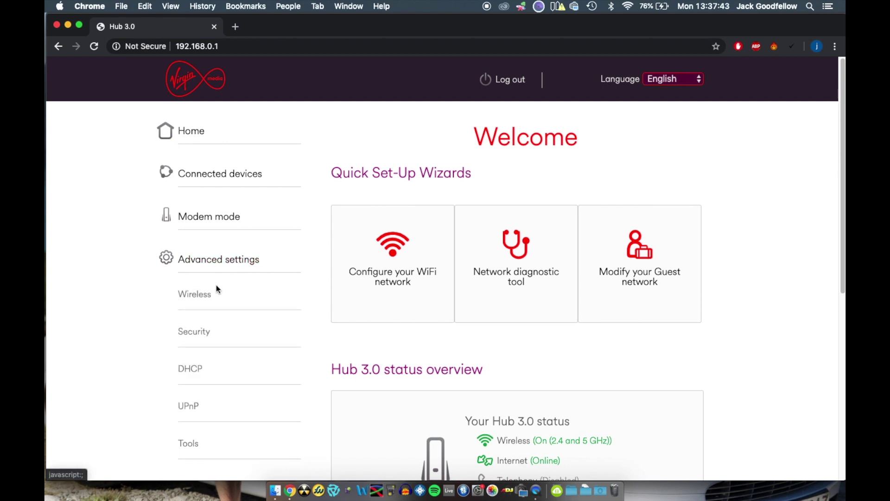
{"action": "left_click", "coordinate": [199, 295]}
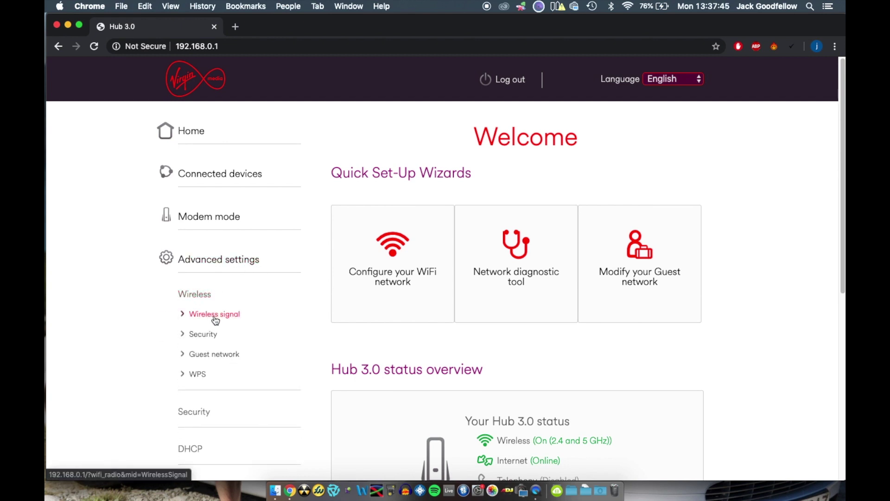
{"action": "left_click", "coordinate": [215, 316]}
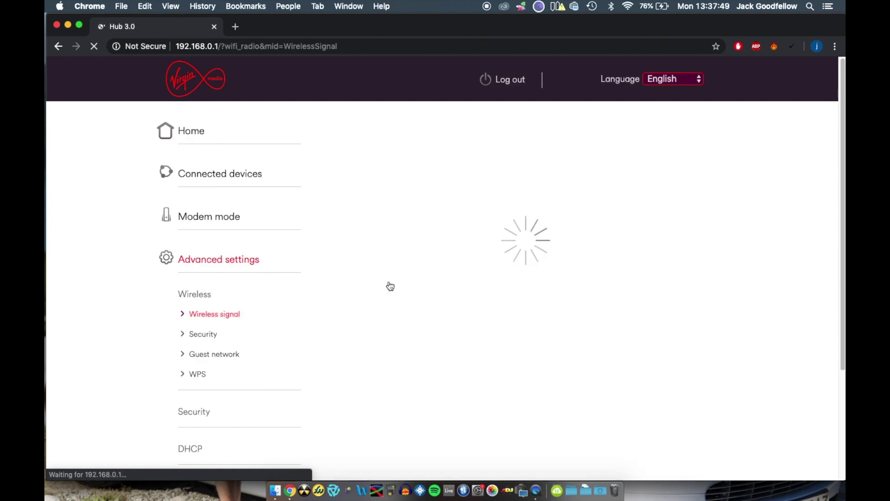
{"action": "scroll", "coordinate": [390, 286], "scroll_direction": "down", "scroll_amount": 5}
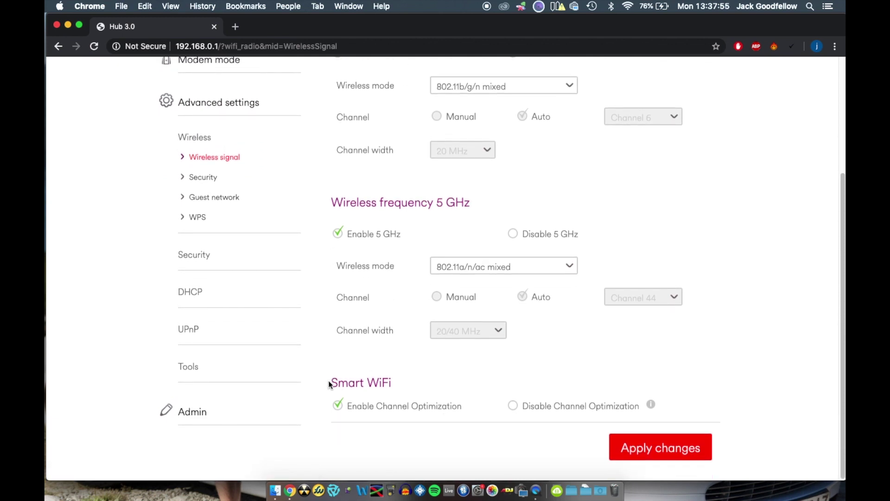
{"action": "left_click", "coordinate": [514, 407]}
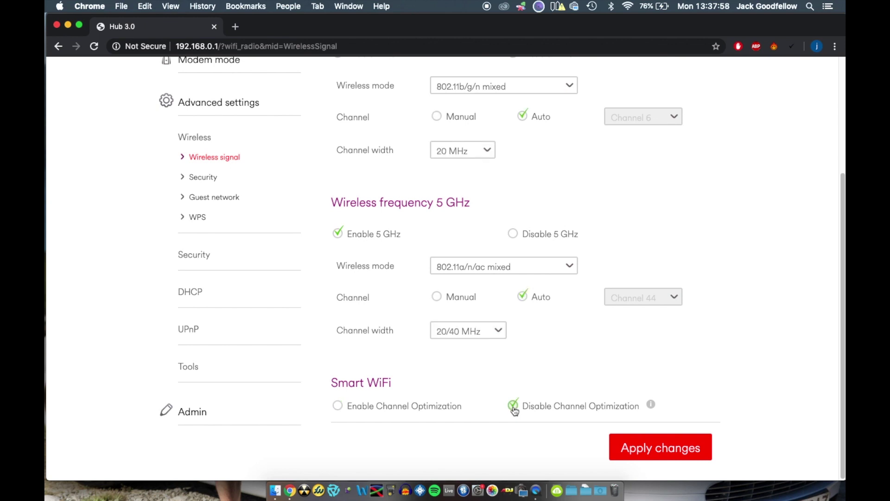
{"action": "left_click", "coordinate": [680, 455]}
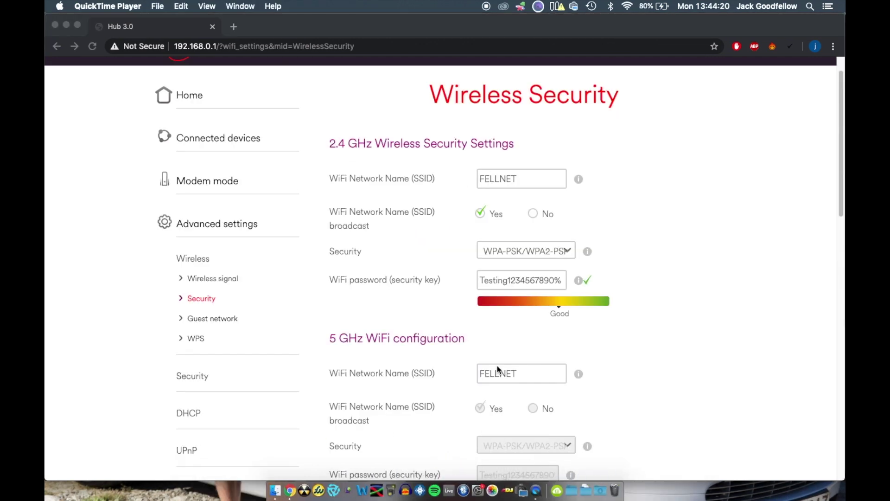
- Check that both bands are named FELLNET, then put the cursor in the 2.4 GHz name field
{"action": "scroll", "coordinate": [497, 365], "scroll_direction": "down", "scroll_amount": 5}
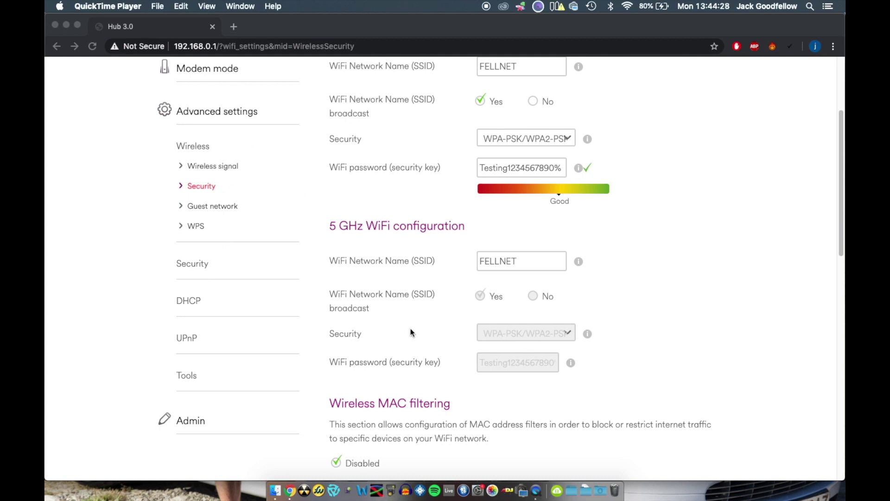
{"action": "scroll", "coordinate": [410, 328], "scroll_direction": "up", "scroll_amount": 5}
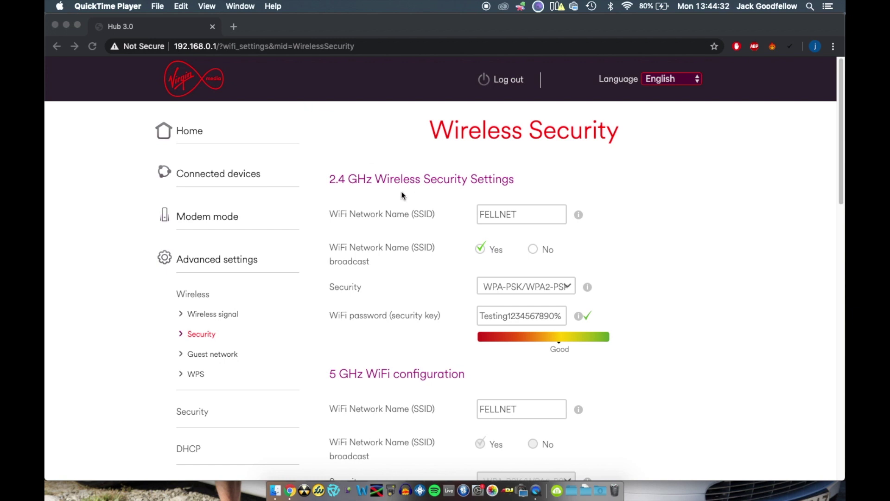
{"action": "scroll", "coordinate": [459, 258], "scroll_direction": "down", "scroll_amount": 5}
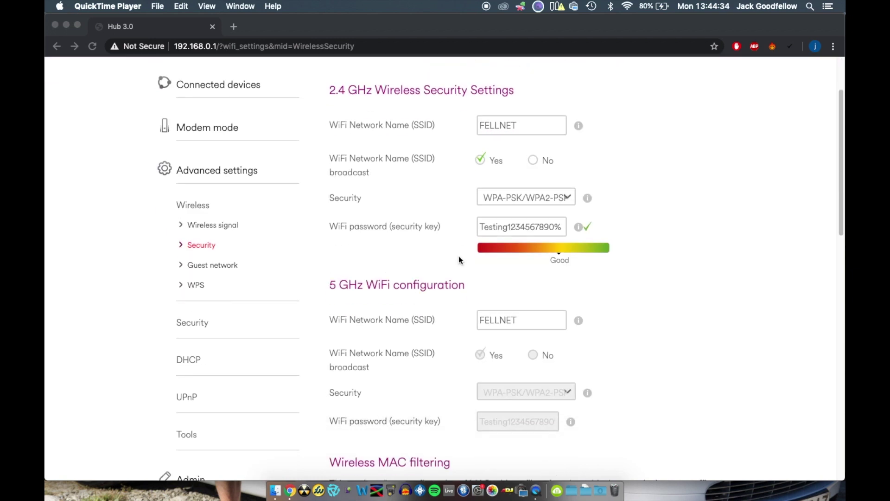
{"action": "scroll", "coordinate": [459, 258], "scroll_direction": "up", "scroll_amount": 3}
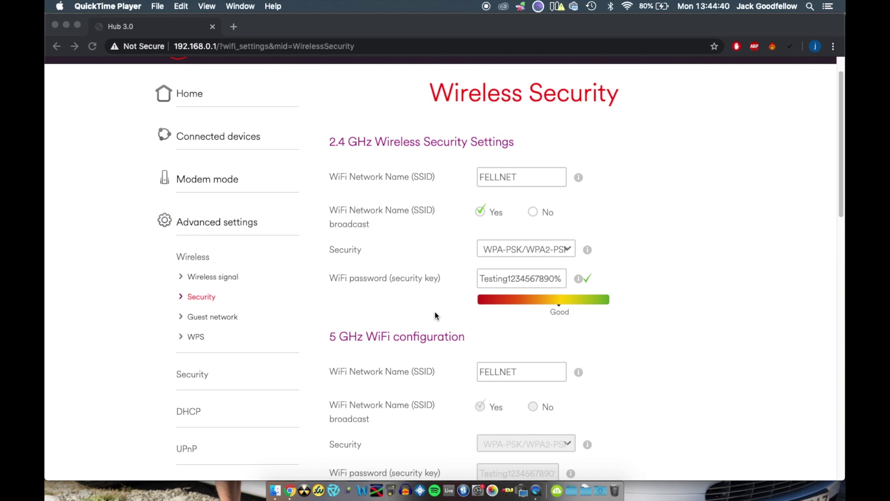
{"action": "scroll", "coordinate": [446, 358], "scroll_direction": "up", "scroll_amount": 2}
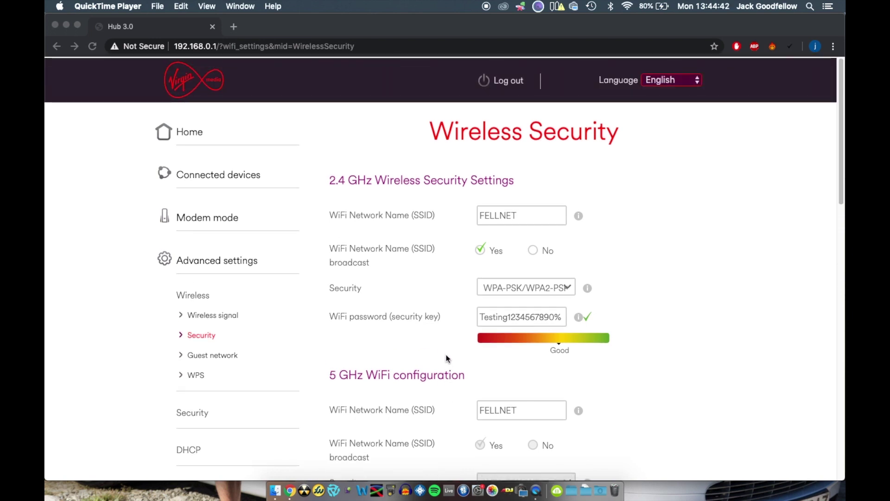
{"action": "scroll", "coordinate": [446, 358], "scroll_direction": "down", "scroll_amount": 3}
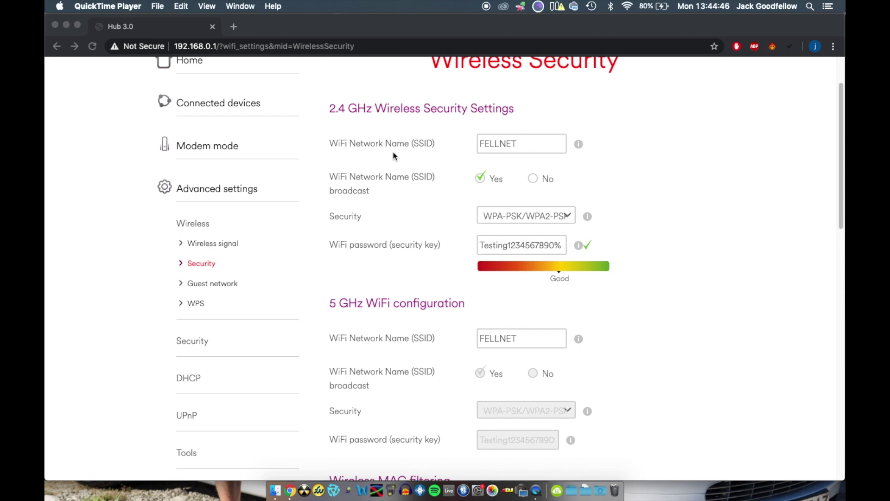
{"action": "left_click", "coordinate": [525, 147]}
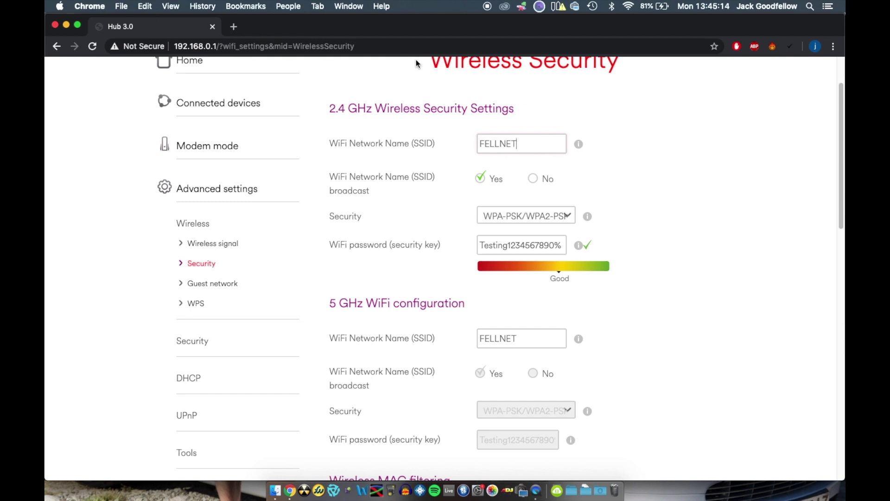
- Rename the hub's networks to FELLNET-2G and FELLNET-5G
{"action": "type", "text": "-"}
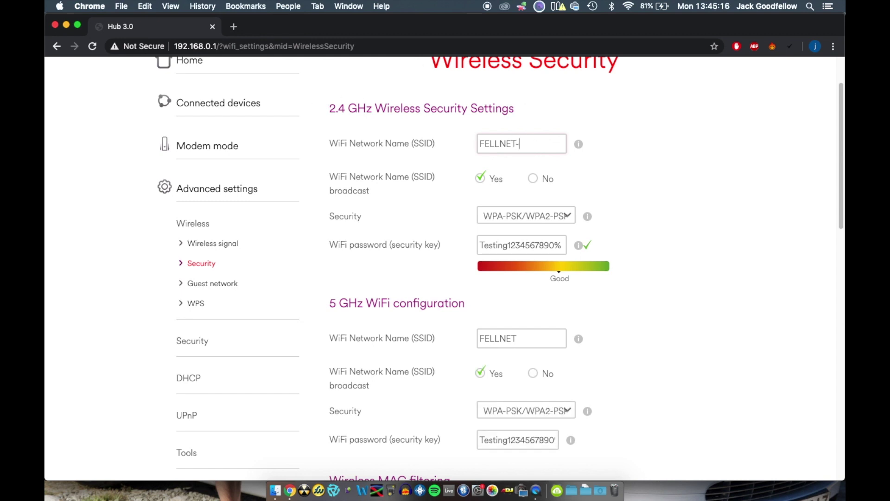
{"action": "type", "text": "2G"}
{"action": "left_click", "coordinate": [520, 334]}
{"action": "type", "text": "-"}
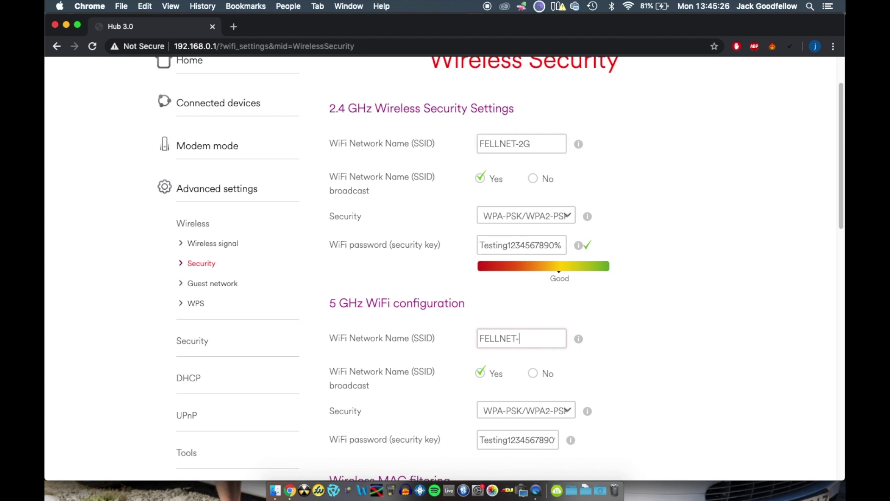
{"action": "type", "text": "5G"}
{"action": "scroll", "coordinate": [638, 347], "scroll_direction": "down", "scroll_amount": 3}
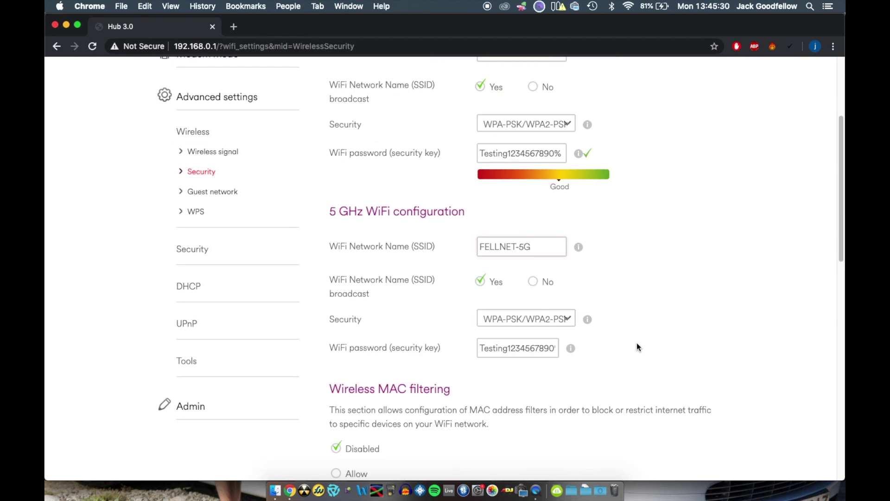
{"action": "scroll", "coordinate": [637, 347], "scroll_direction": "up", "scroll_amount": 3}
{"action": "scroll", "coordinate": [636, 347], "scroll_direction": "down", "scroll_amount": 1}
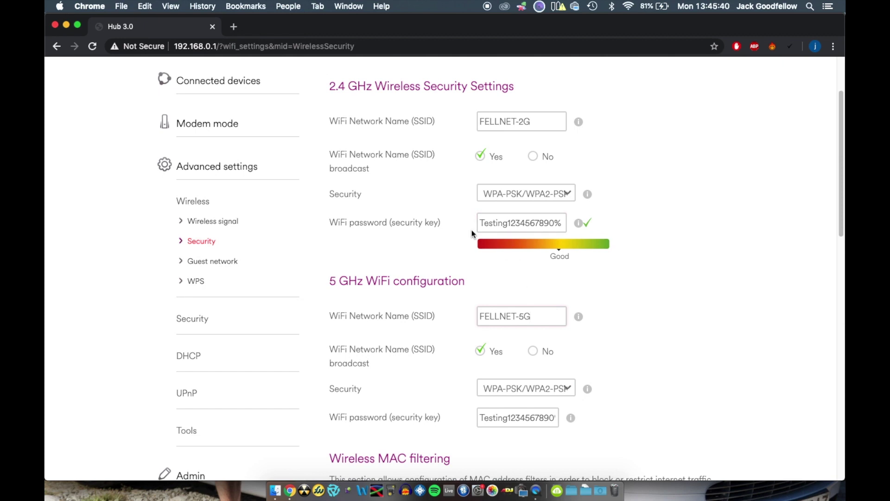
{"action": "scroll", "coordinate": [686, 337], "scroll_direction": "down", "scroll_amount": 1}
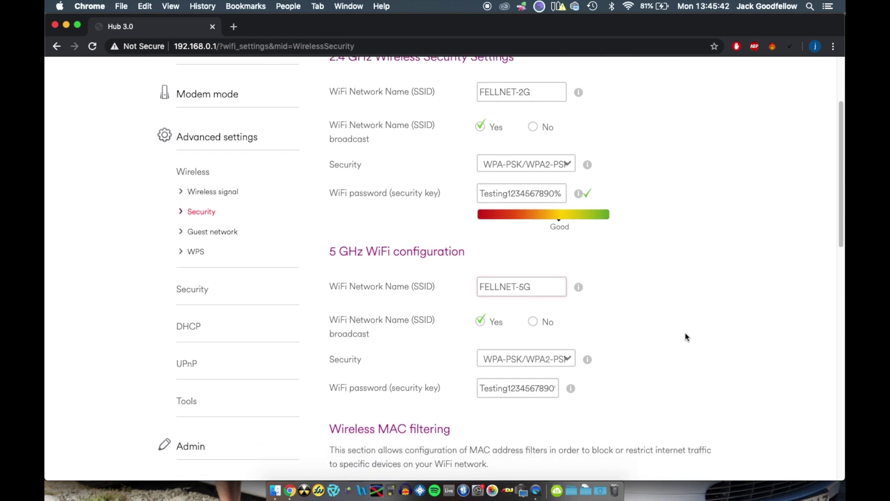
- Select the 5 GHz WiFi password field and look over the Security page settings
{"action": "left_click", "coordinate": [543, 391]}
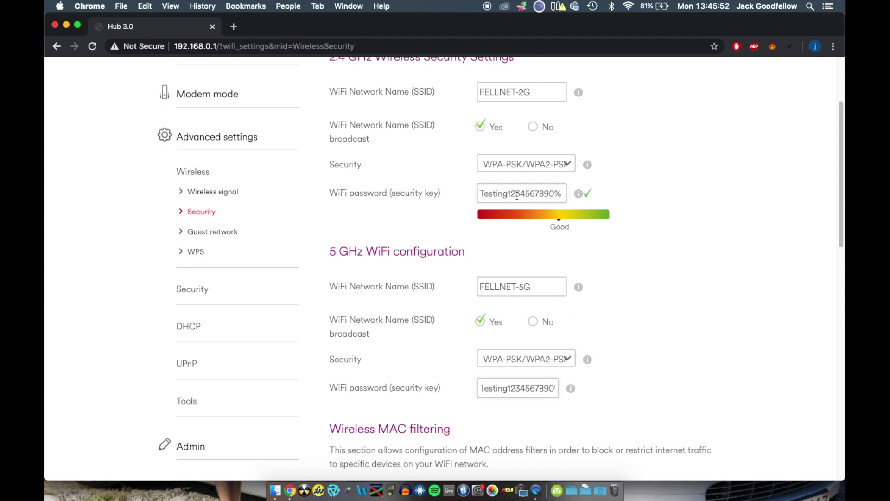
{"action": "scroll", "coordinate": [503, 303], "scroll_direction": "up", "scroll_amount": 2}
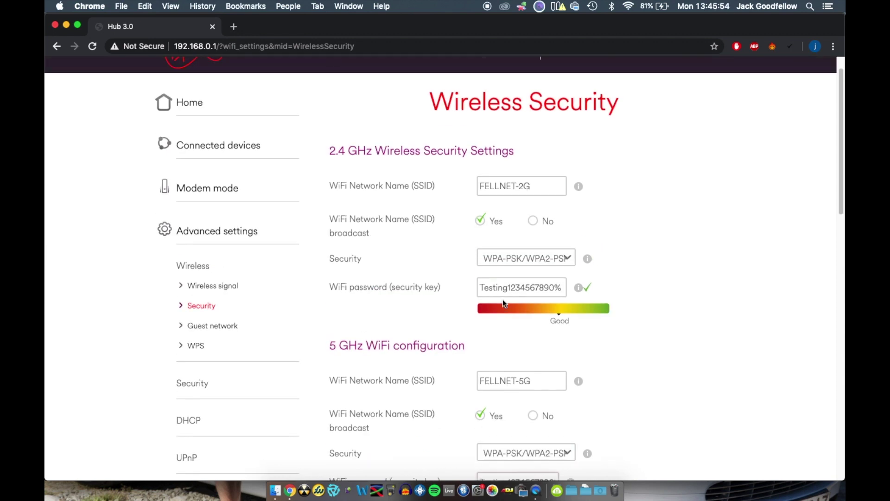
{"action": "scroll", "coordinate": [502, 302], "scroll_direction": "down", "scroll_amount": 5}
{"action": "scroll", "coordinate": [494, 253], "scroll_direction": "up", "scroll_amount": 3}
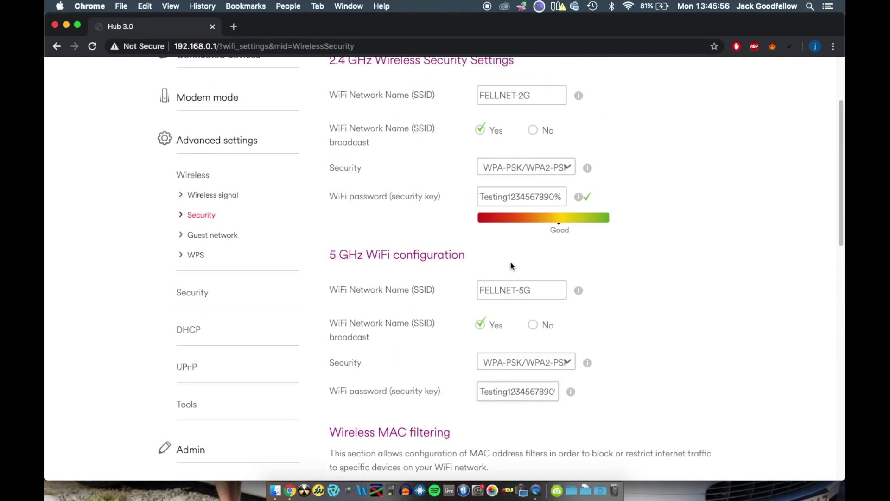
{"action": "scroll", "coordinate": [593, 368], "scroll_direction": "down", "scroll_amount": 1}
{"action": "scroll", "coordinate": [594, 372], "scroll_direction": "up", "scroll_amount": 3}
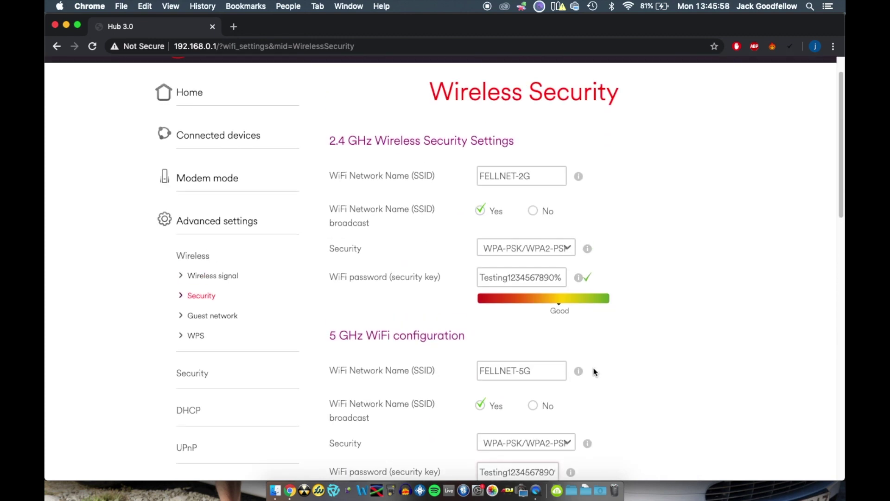
{"action": "scroll", "coordinate": [594, 371], "scroll_direction": "down", "scroll_amount": 1}
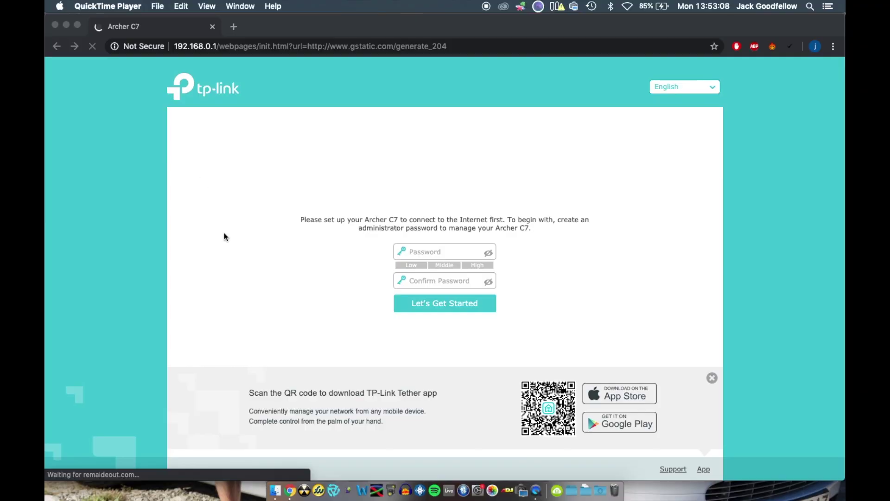
- Enter tplinkwifi.net in the browser address bar to reach the Archer C7 setup page
{"action": "left_click", "coordinate": [252, 47]}
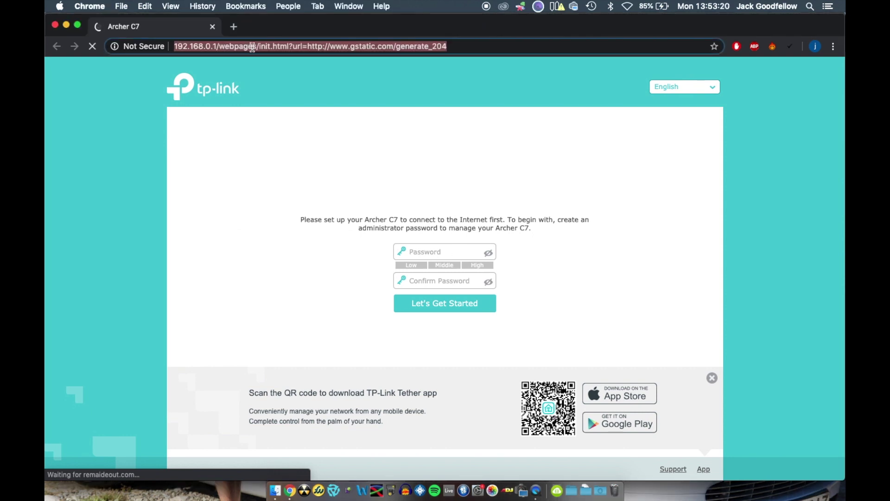
{"action": "type", "text": "TO"}
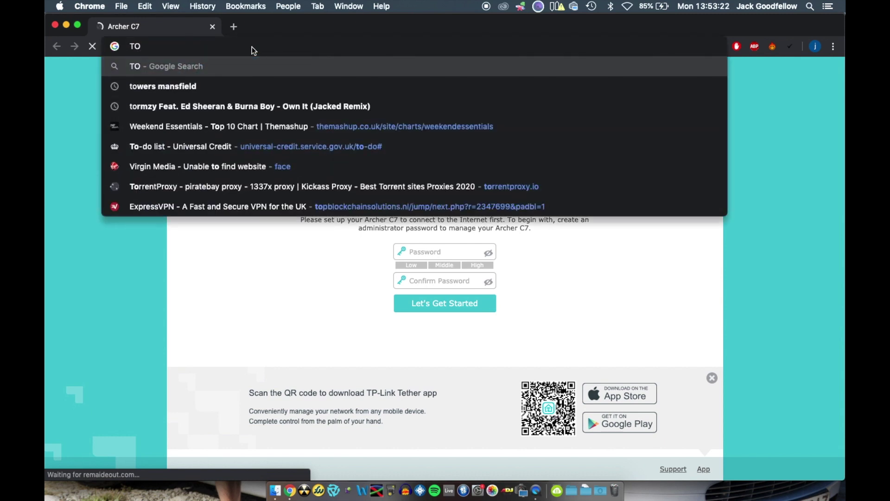
{"action": "key", "text": "BackSpace"}
{"action": "type", "text": "PLI"}
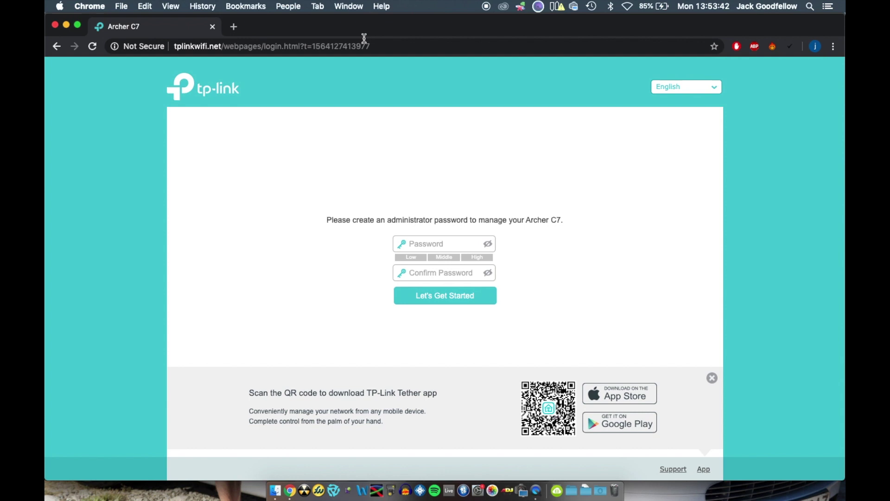
- Enter and confirm a new administrator password, then start Quick Setup
{"action": "left_click", "coordinate": [427, 244]}
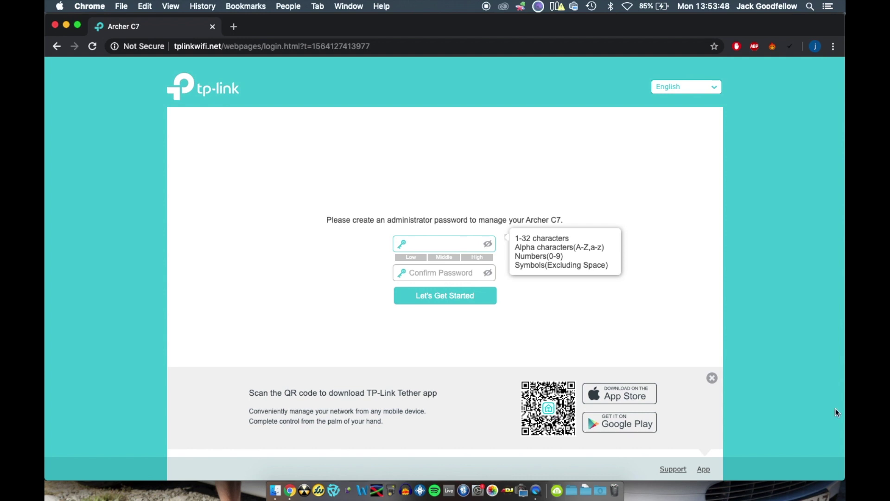
{"action": "type", "text": "•"}
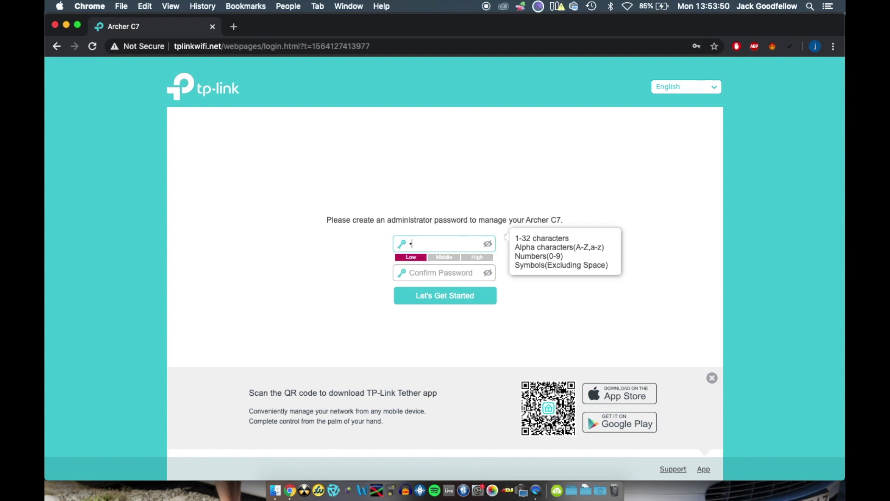
{"action": "type", "text": "•••••••••••"}
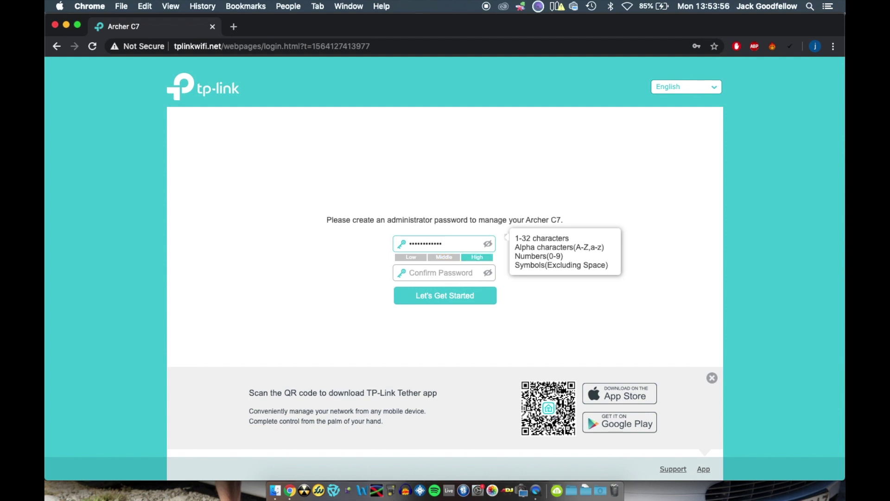
{"action": "type", "text": "•"}
{"action": "left_click", "coordinate": [445, 273]}
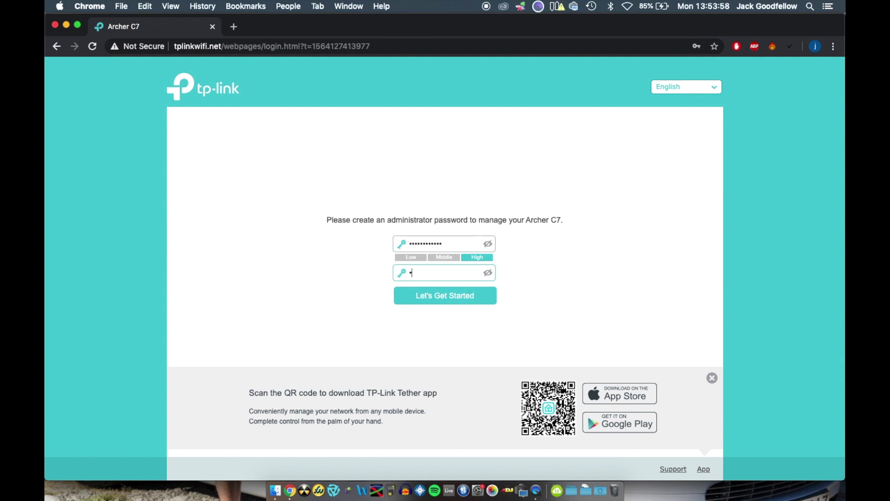
{"action": "type", "text": "**********"}
{"action": "left_click", "coordinate": [467, 303]}
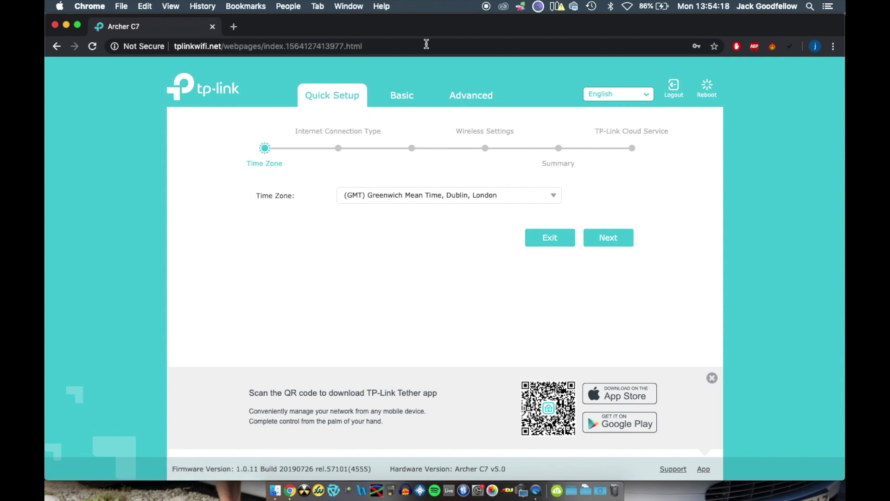
- Under Advanced > Operation Mode, choose Access Point, dismiss the Tether banner, and save
{"action": "left_click", "coordinate": [470, 96]}
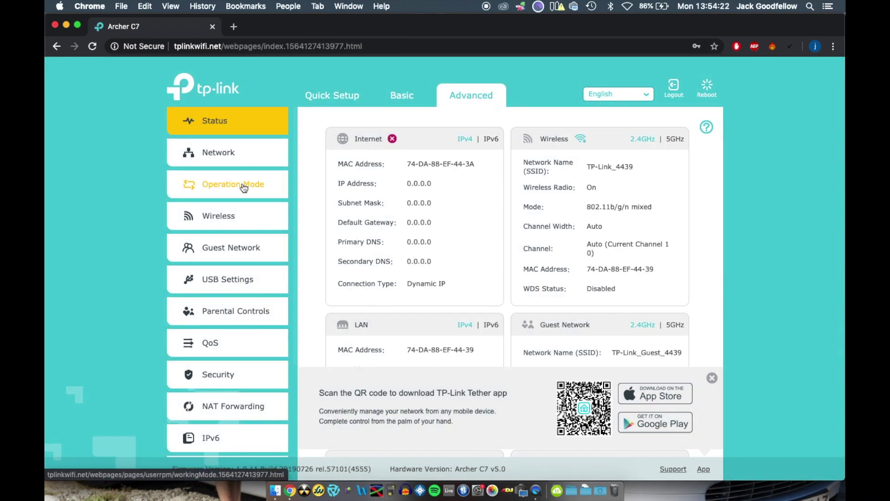
{"action": "left_click", "coordinate": [242, 183]}
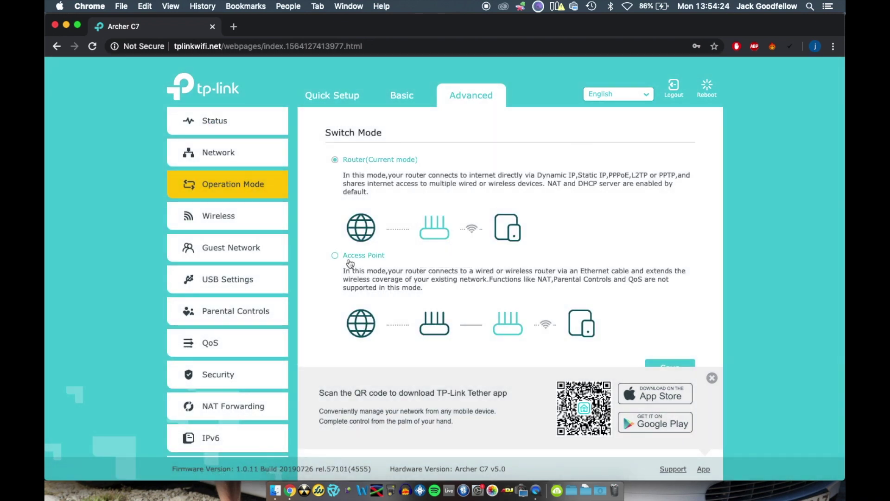
{"action": "left_click", "coordinate": [336, 256]}
{"action": "left_click", "coordinate": [712, 377]}
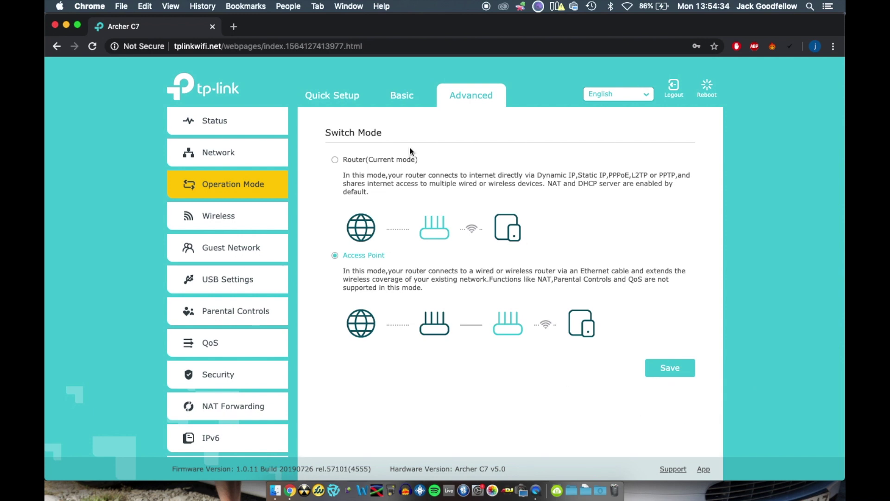
{"action": "left_click", "coordinate": [681, 370]}
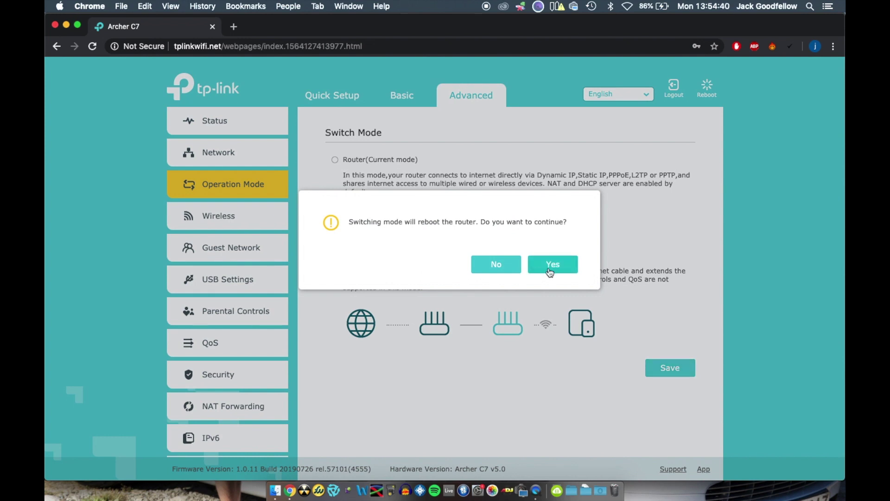
- Confirm the reboot into Access Point mode and enter the admin password on the login page
{"action": "left_click", "coordinate": [550, 272]}
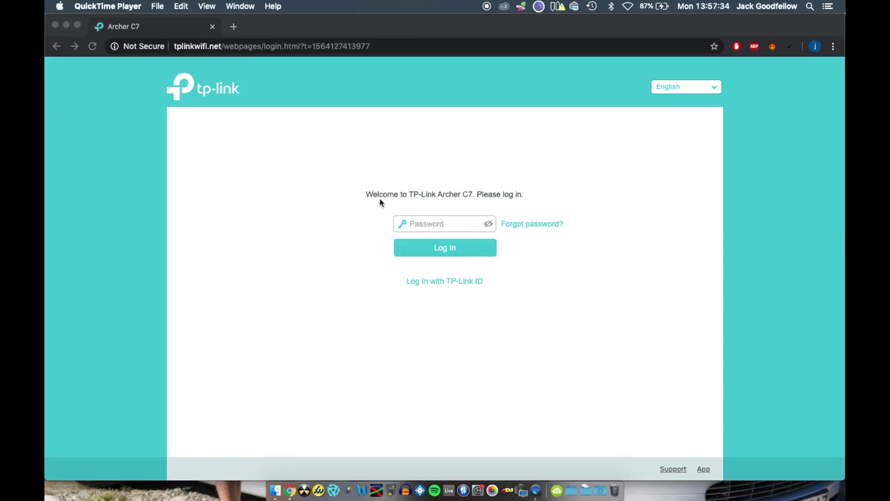
{"action": "left_click", "coordinate": [443, 221]}
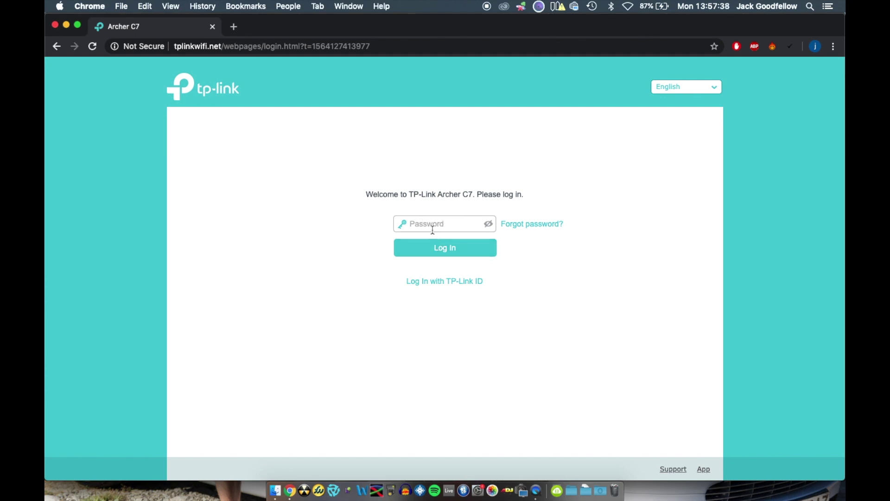
{"action": "left_click", "coordinate": [433, 227]}
{"action": "type", "text": "a••••••••••"}
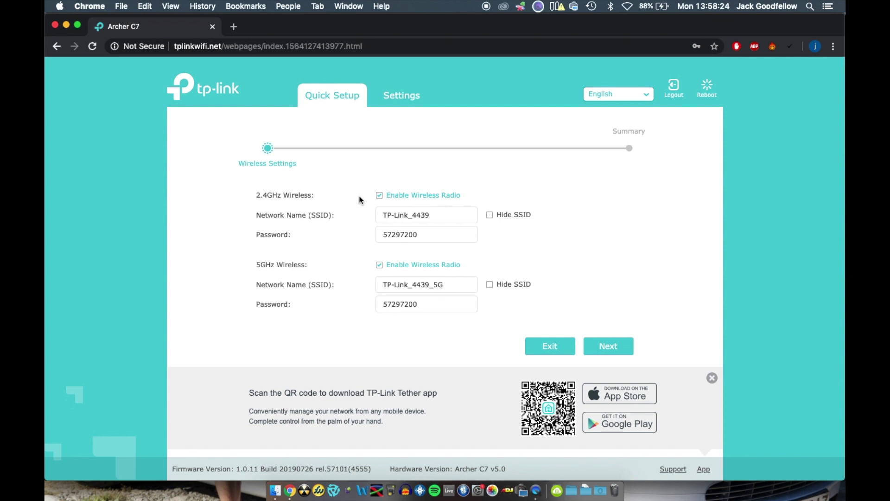
- Clear the old 2.4 GHz name and password and enter FELLNET-2G as the 2.4 GHz SSID
{"action": "key", "text": "Tab"}
{"action": "key", "text": "BackSpace"}
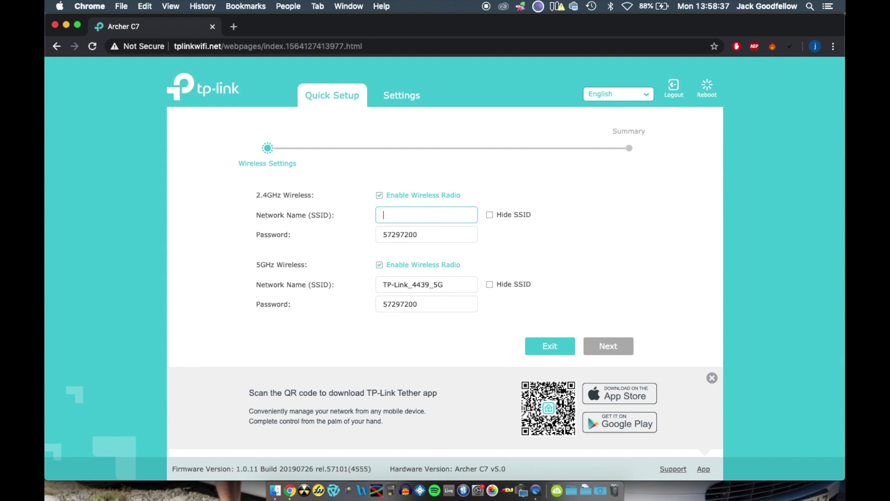
{"action": "left_click", "coordinate": [430, 236]}
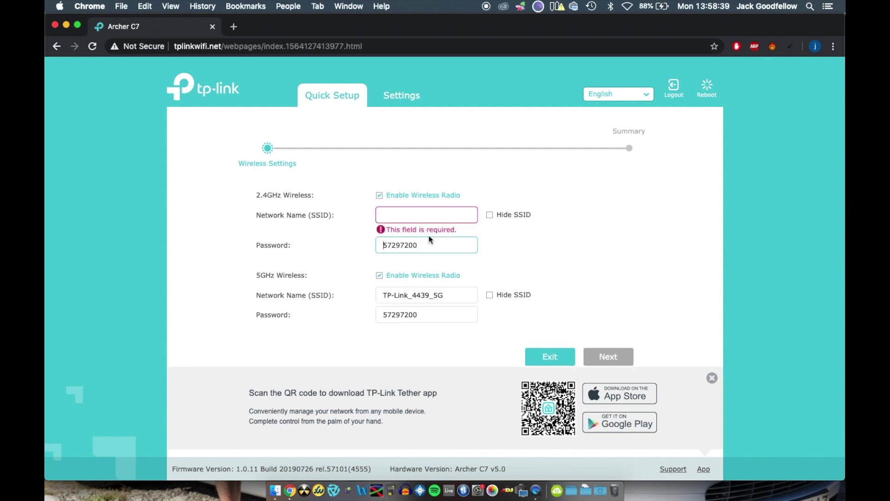
{"action": "left_click_drag", "start_coordinate": [420, 235], "coordinate": [371, 237]}
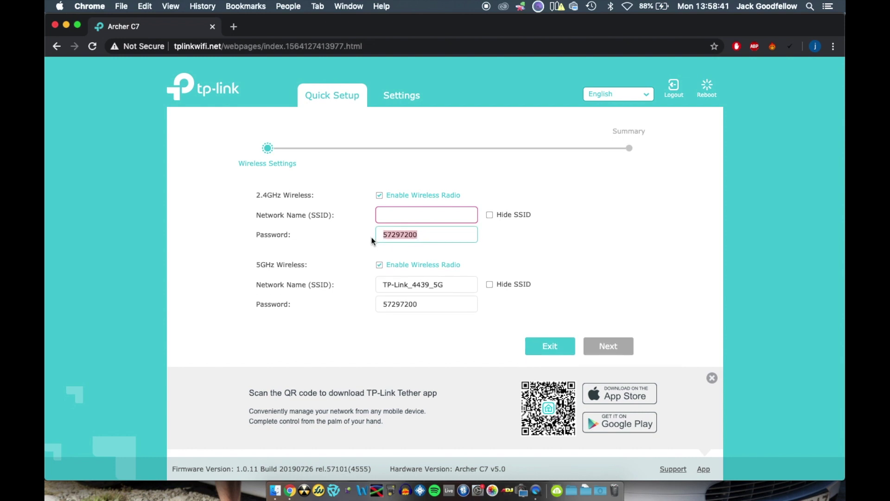
{"action": "key", "text": "BackSpace"}
{"action": "left_click", "coordinate": [400, 212]}
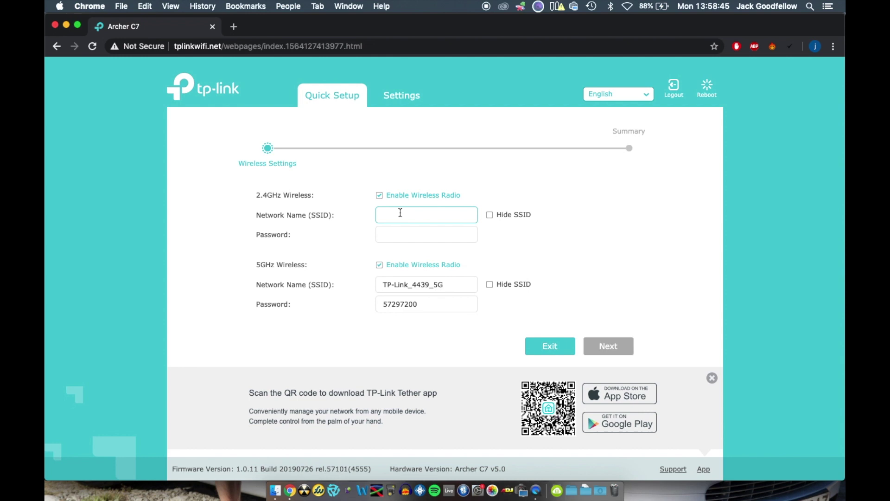
{"action": "type", "text": "FELLNET-2G"}
{"action": "left_click", "coordinate": [409, 240]}
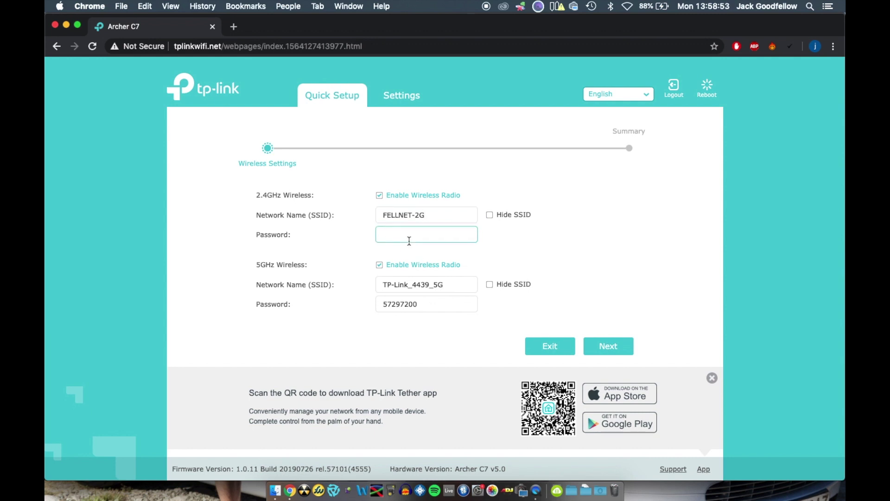
- Rename the 5 GHz network to FELLNET-5, clear its old password, and save the wireless settings
{"action": "left_click_drag", "start_coordinate": [454, 285], "coordinate": [395, 278]}
{"action": "left_click", "coordinate": [449, 284]}
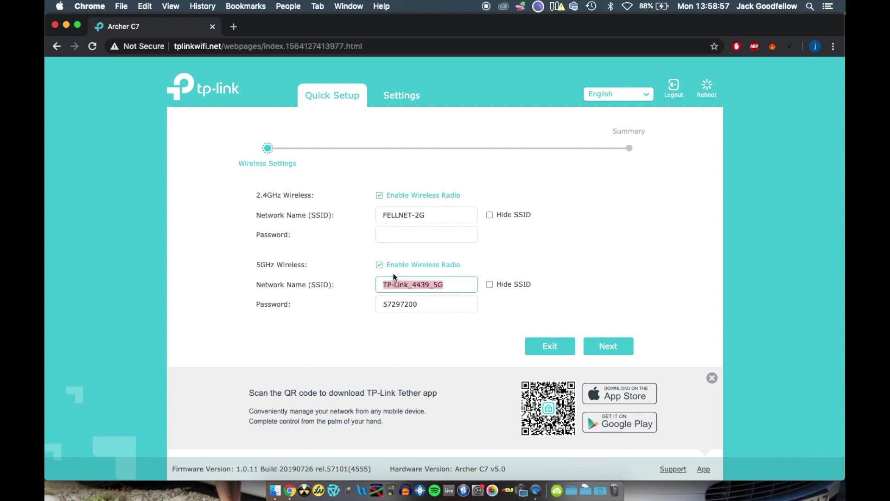
{"action": "type", "text": "FELLNET-5"}
{"action": "key", "text": "Tab"}
{"action": "key", "text": "BackSpace"}
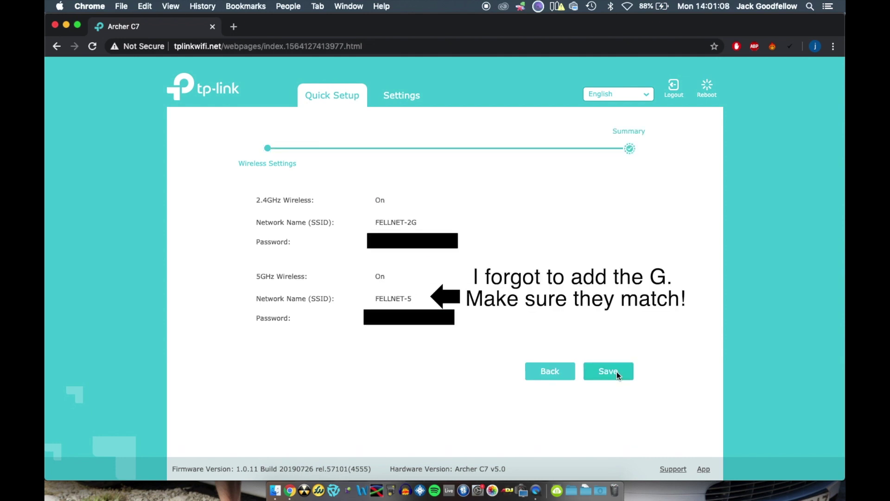
{"action": "left_click", "coordinate": [616, 373]}
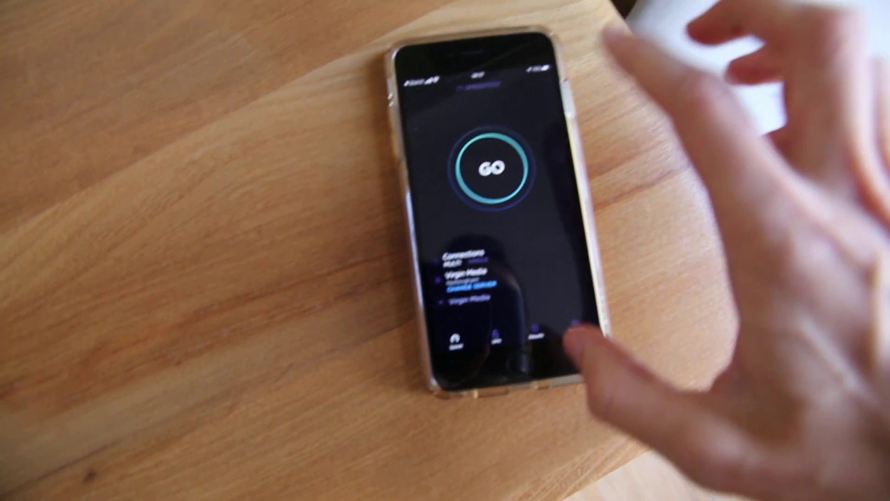
- Start a Speedtest run on the phone against Virgin Media's Nottingham server
{"action": "left_click", "coordinate": [467, 170]}
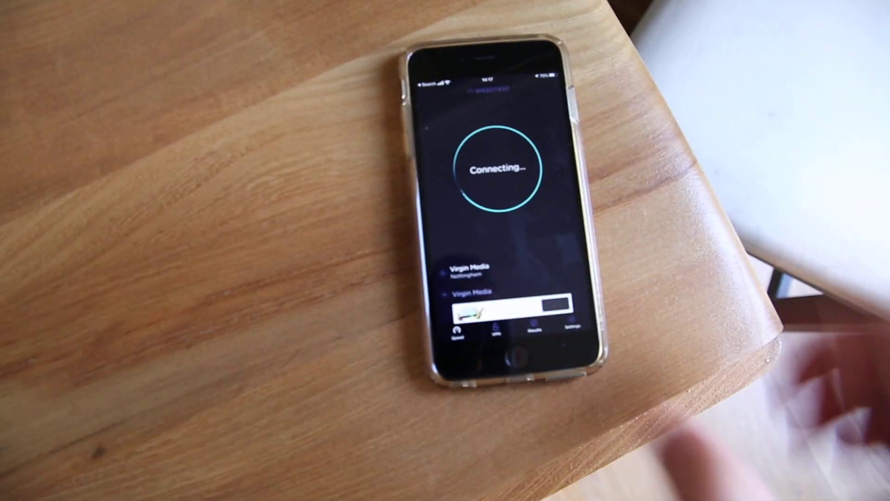